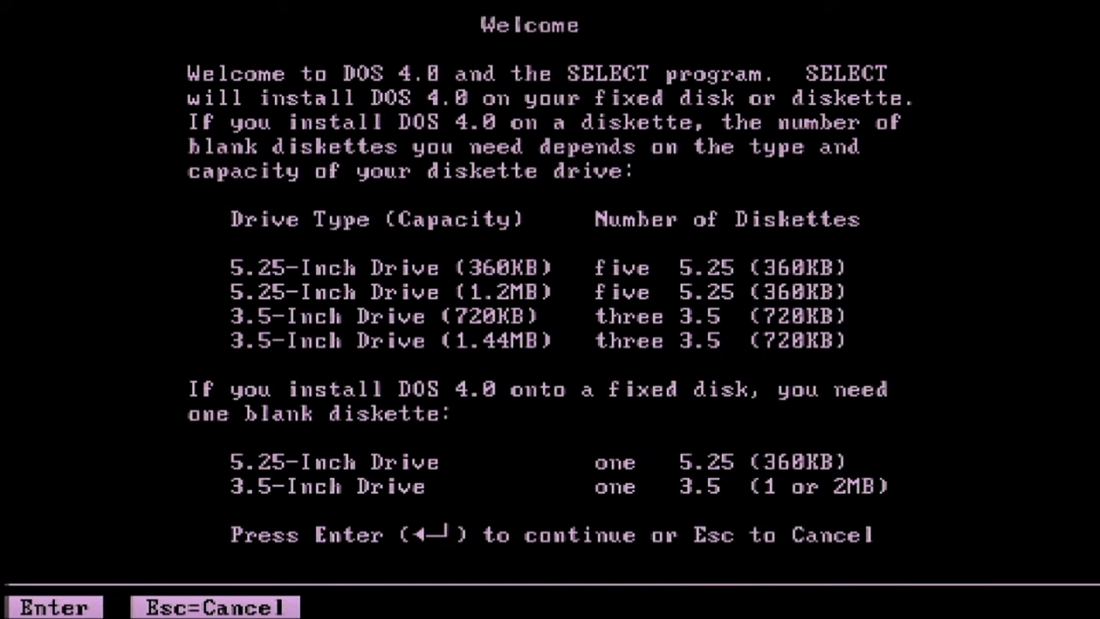
# Step: Accept the Welcome, Country/Keyboard and Keyboard Selection screens, then confirm each INSTALL diskette copy prompt
pyautogui.press('Return')
pyautogui.press('Down')
pyautogui.press('Return')
pyautogui.press('Return')
pyautogui.press('Return')
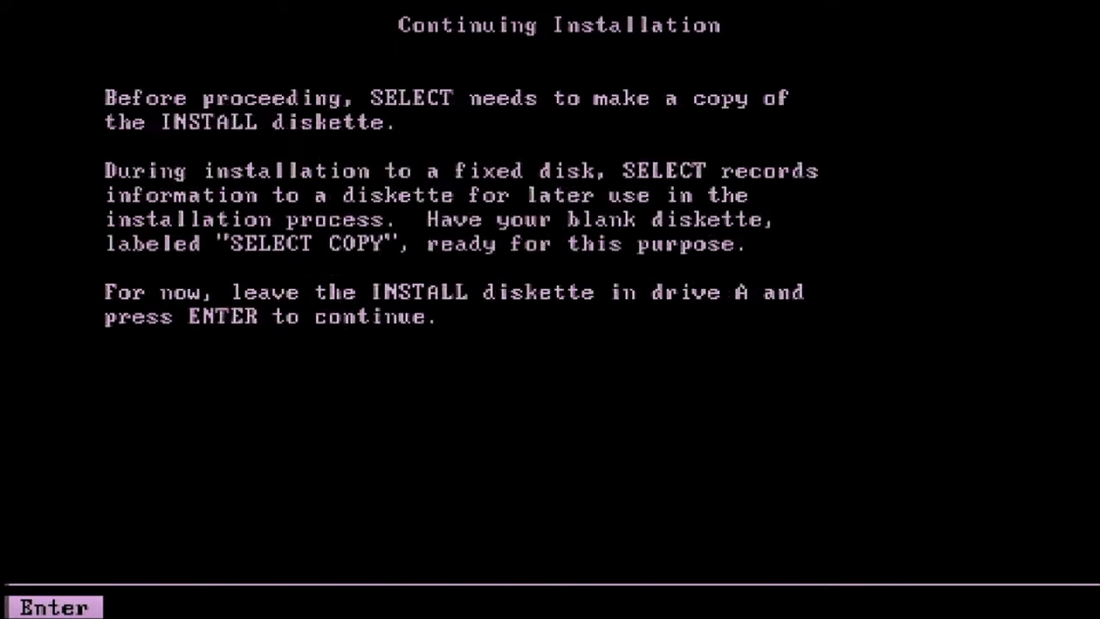
pyautogui.press('Return')
pyautogui.press('Return')
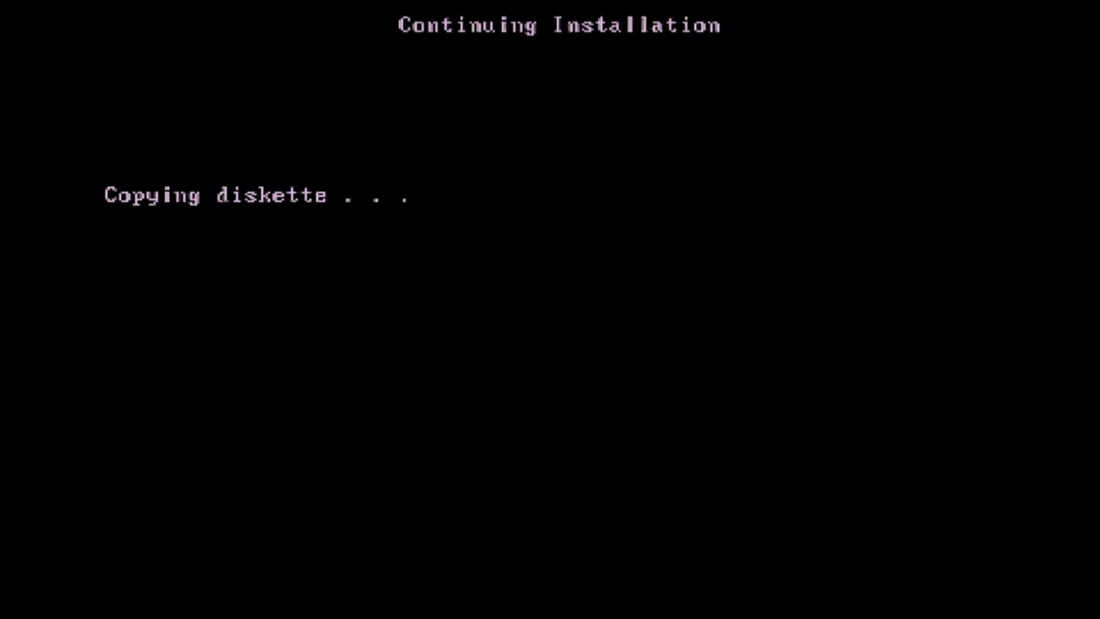
pyautogui.press('Return')
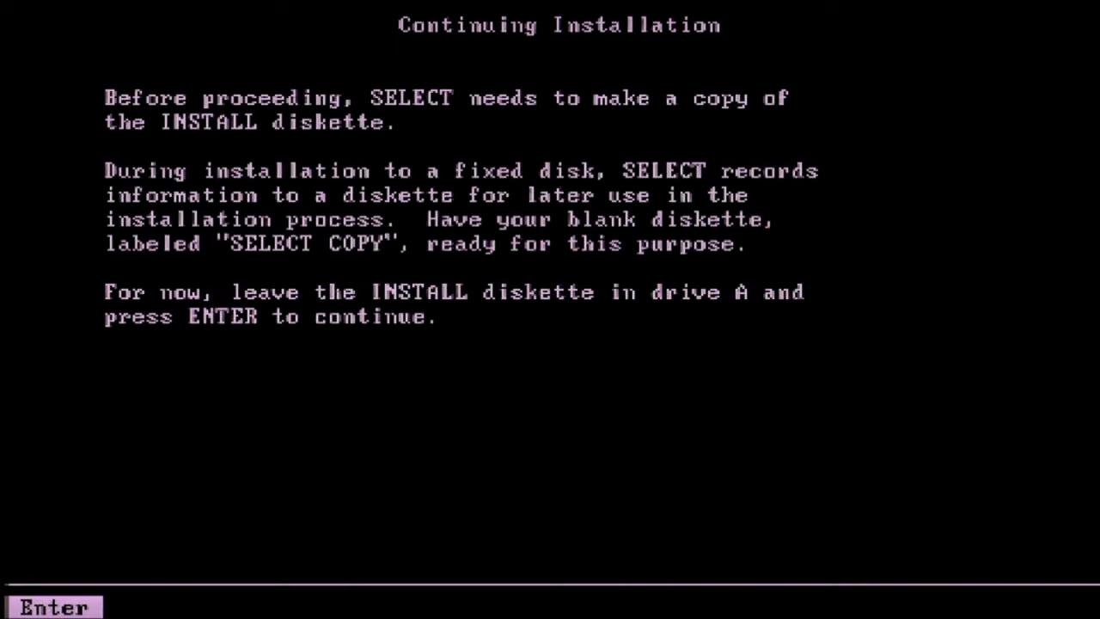
pyautogui.press('Return')
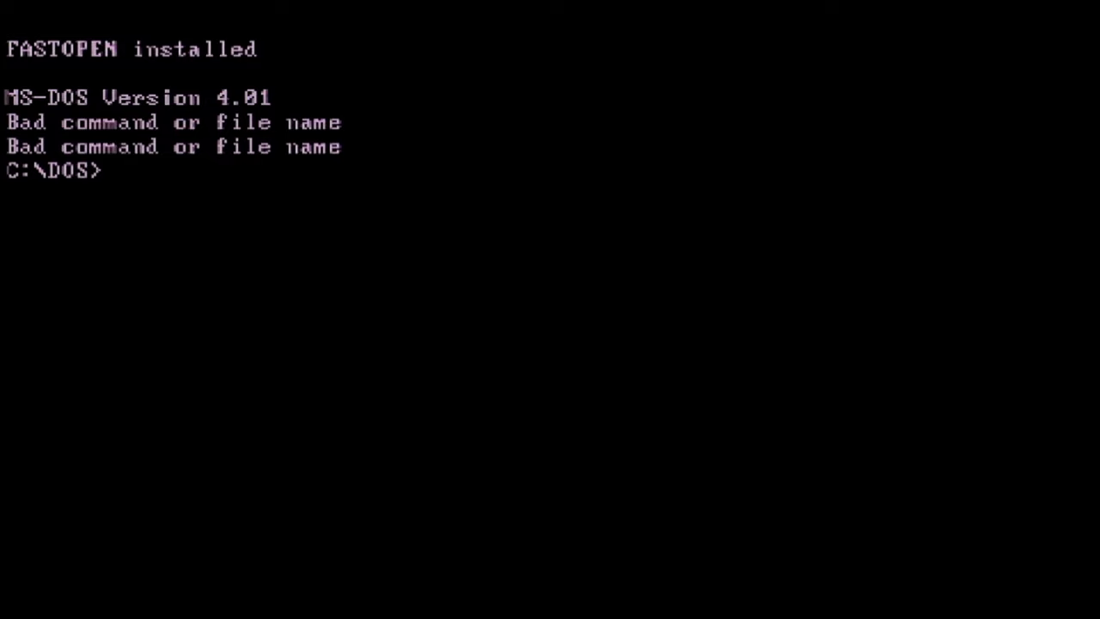
# Step: List the files in C:\DOS with the dir command
pyautogui.write('dir')
pyautogui.press('Return')
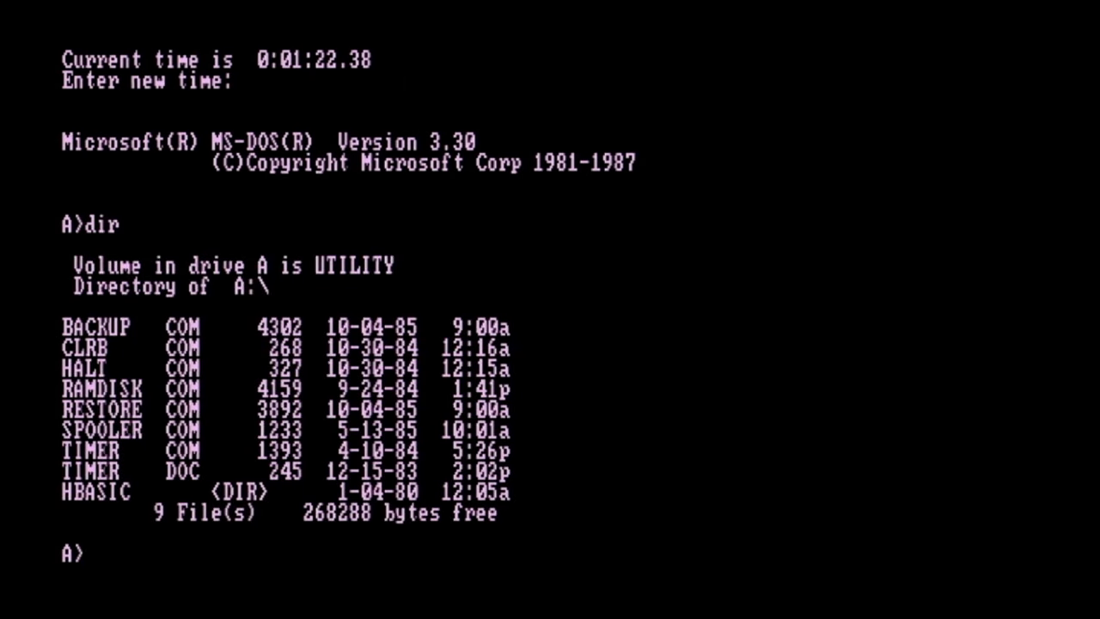
# Step: List the HBASIC directory, try lxmv7175.dat, then run vf.com to start VFILER
pyautogui.write('cd hbasic')
pyautogui.press('Return')
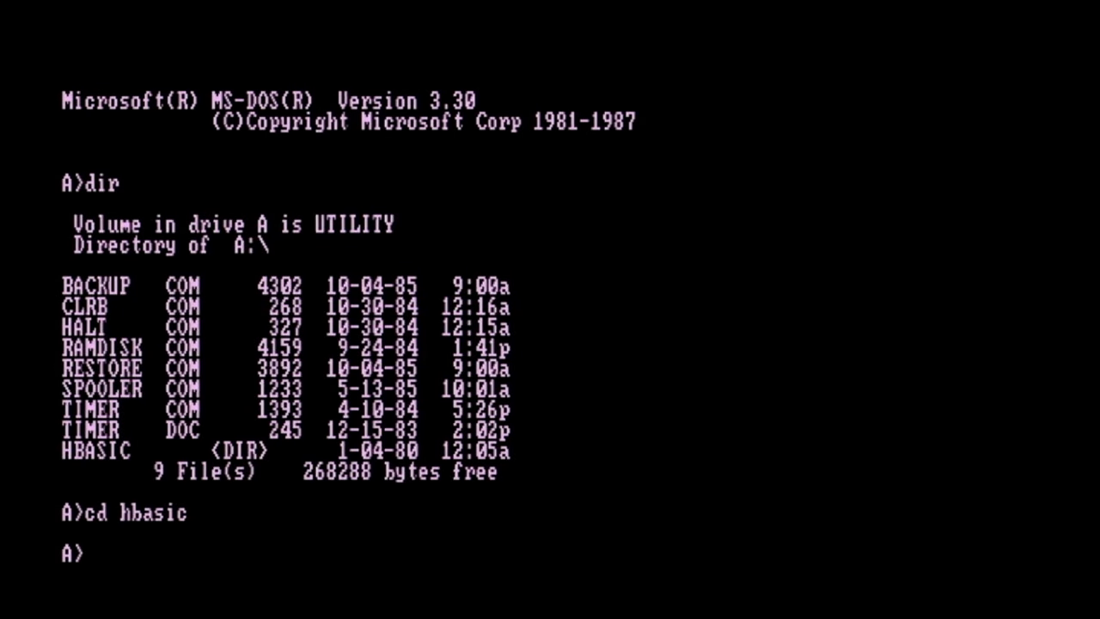
pyautogui.press('Return')
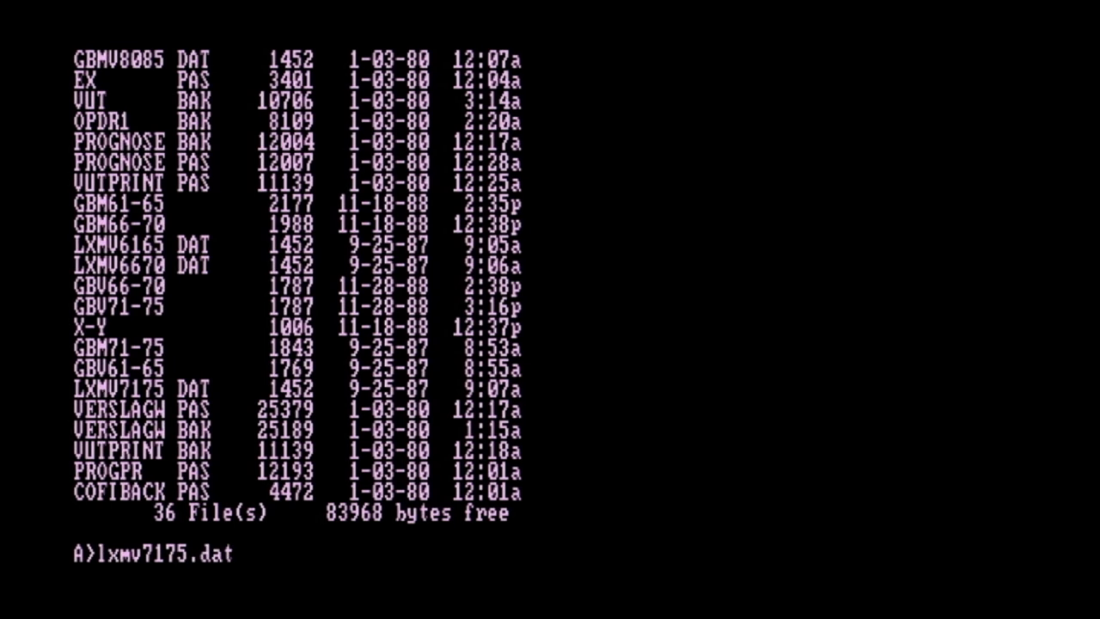
pyautogui.press('Return')
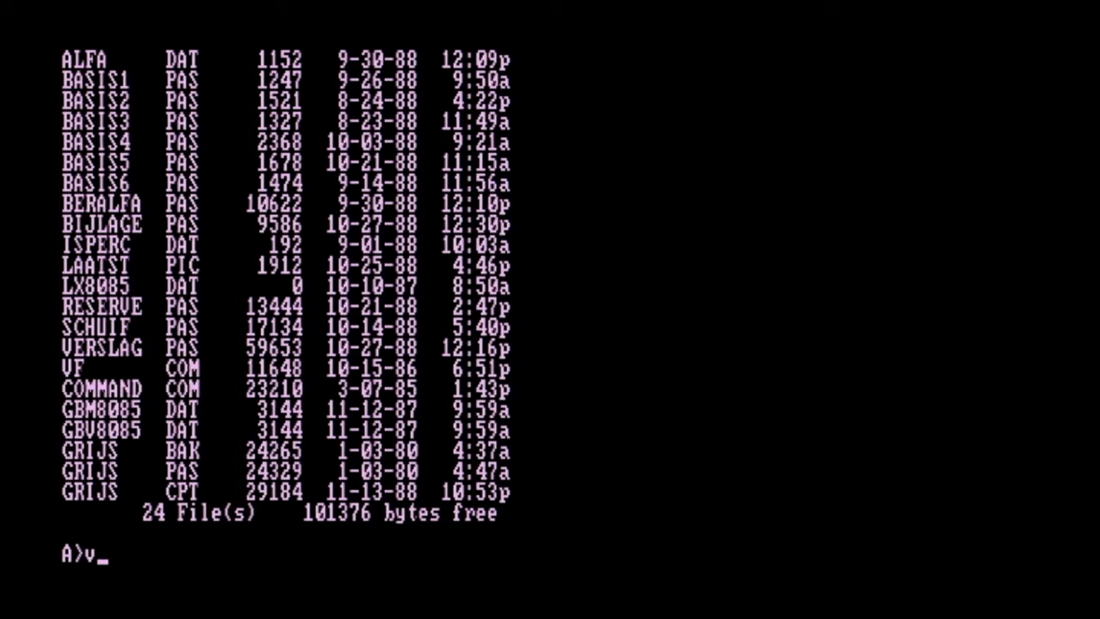
pyautogui.press('Return')
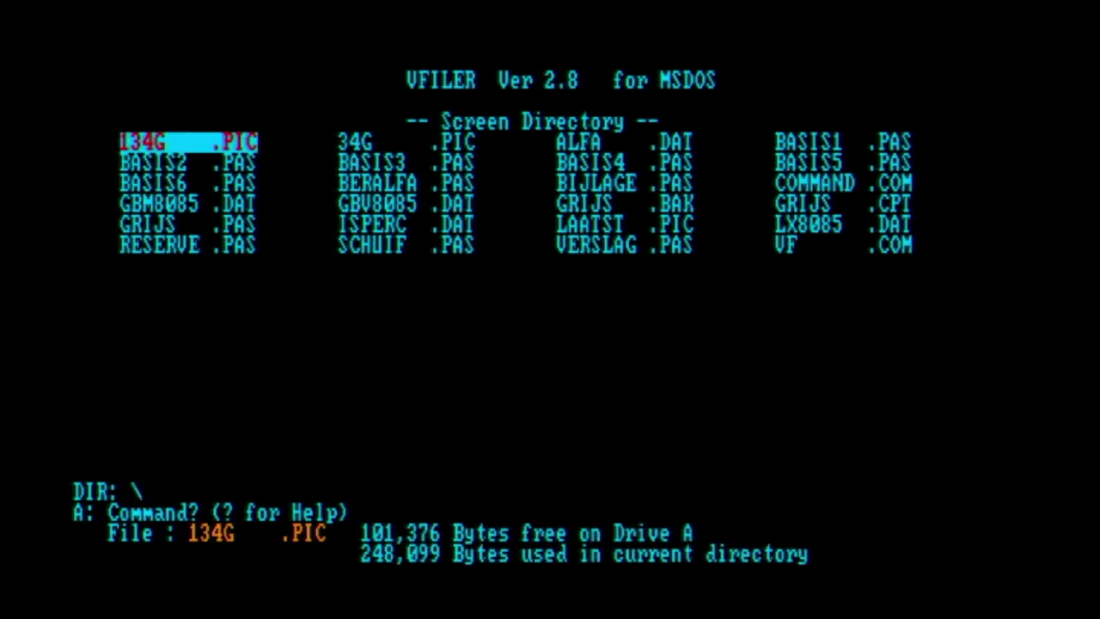
# Step: Move the highlight down to BASIS6.PAS and view its contents
pyautogui.press('Down')
pyautogui.press('Down')
pyautogui.press('p')
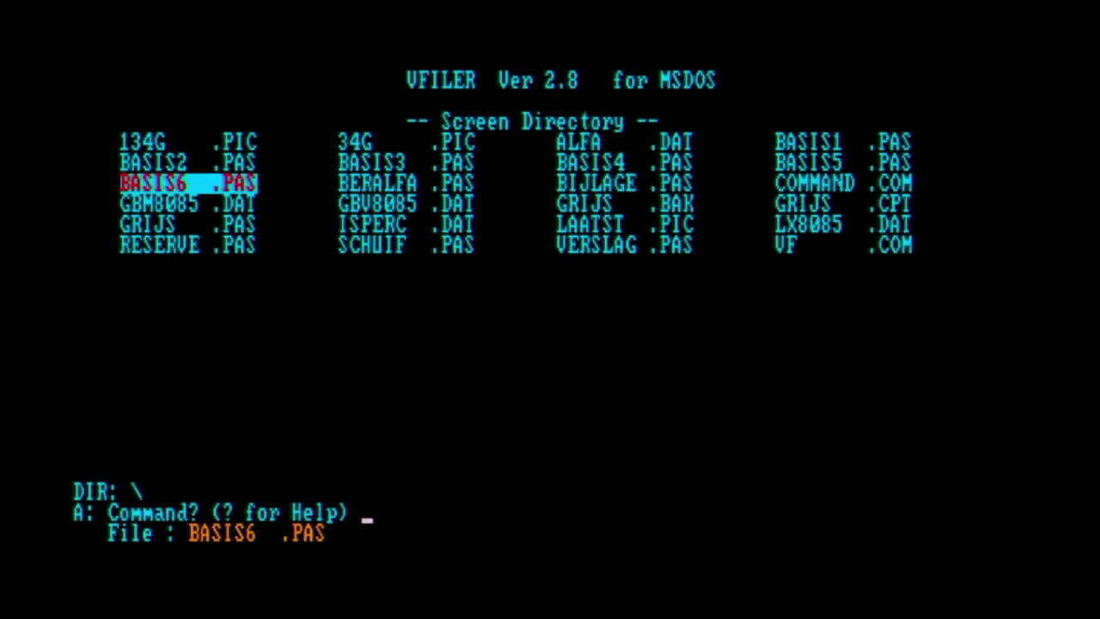
pyautogui.press('v')
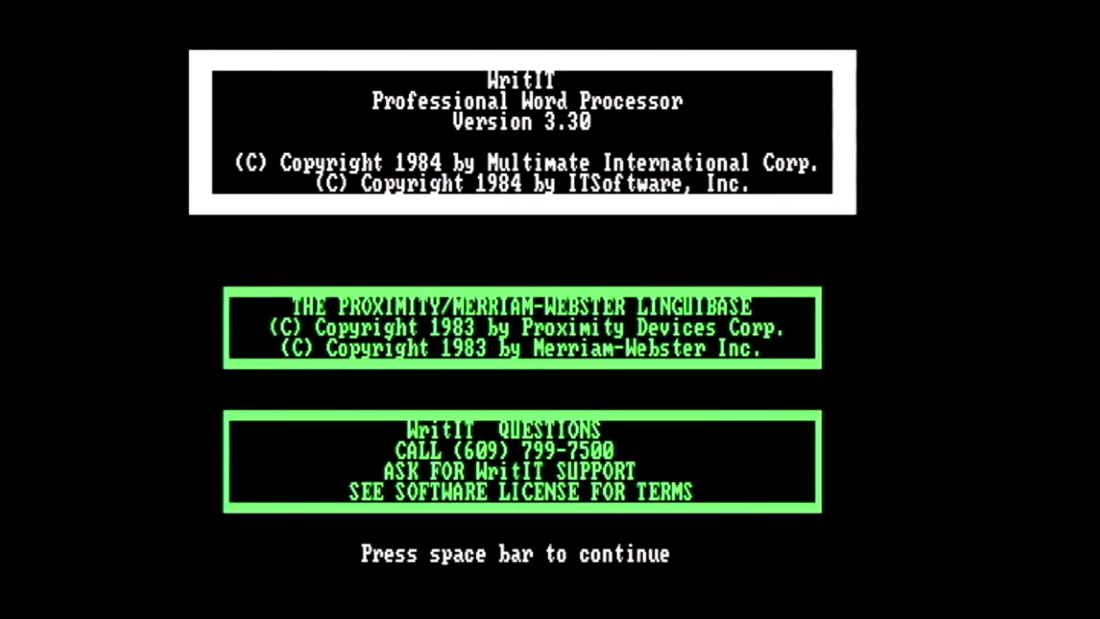
# Step: From the main menu, choose option 2 and create a new document named retromels
pyautogui.press('space')
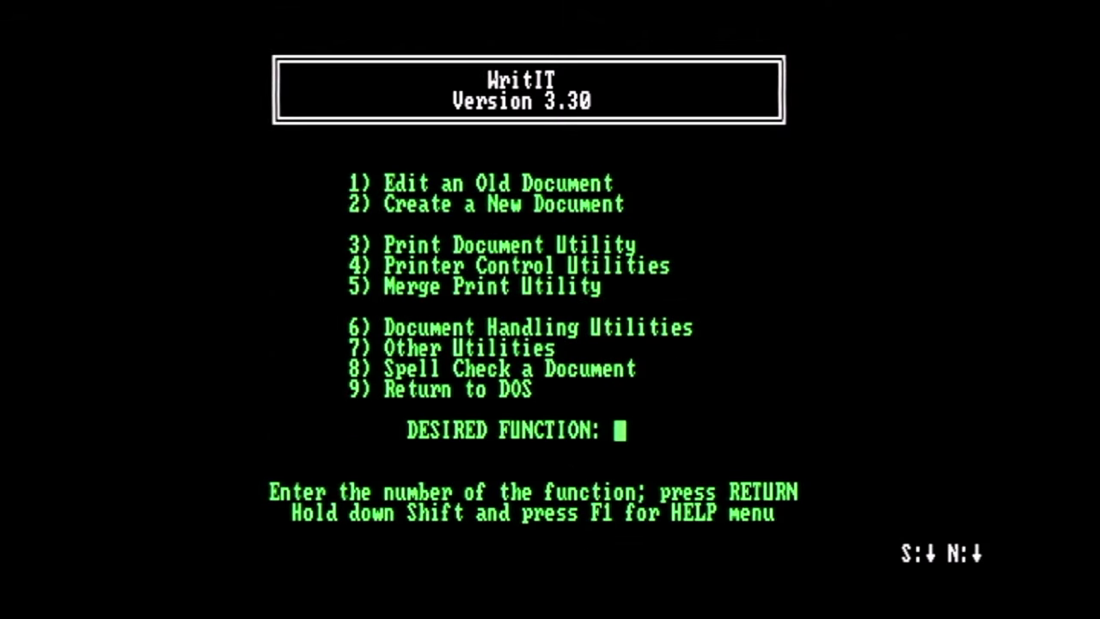
pyautogui.write('2')
pyautogui.press('Return')
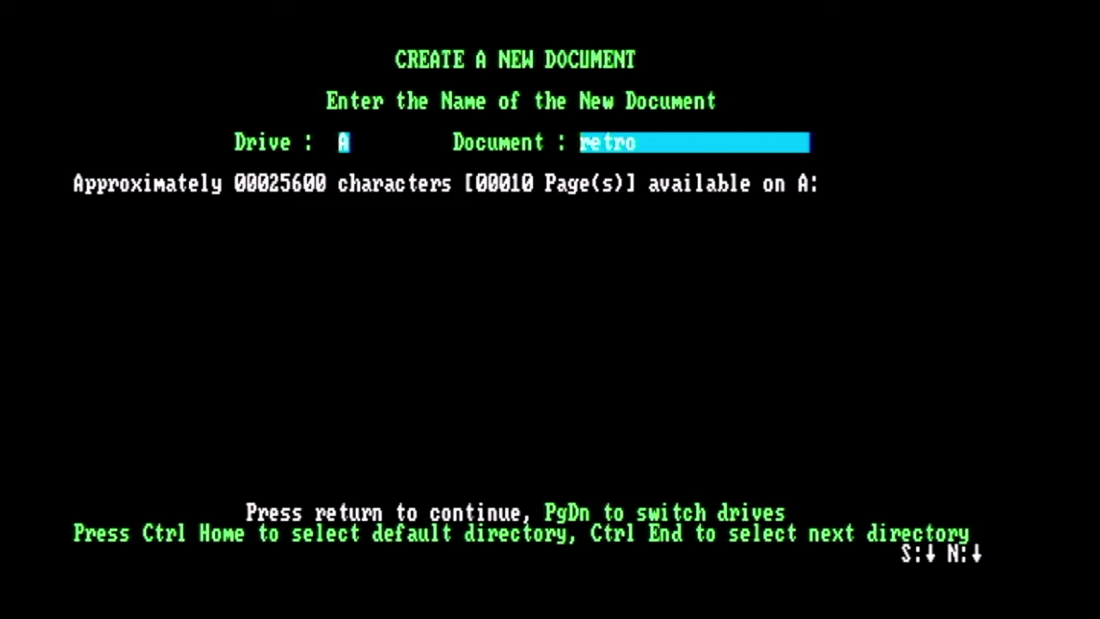
pyautogui.write('tromels')
pyautogui.press('Return')
# Step: Enter author RetroMels, key words 'Fun video about LASER' and a comment, then start typing the first line
pyautogui.write('RetroMels')
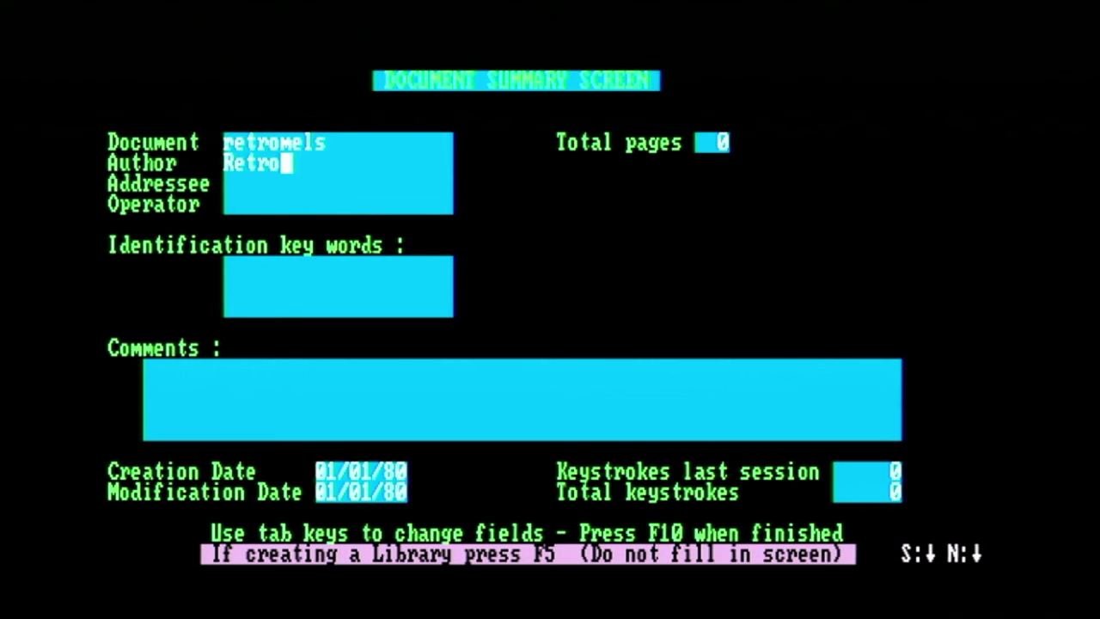
pyautogui.press('Tab')
pyautogui.press('Tab')
pyautogui.press('Tab')
pyautogui.write('Fun video about LASER')
pyautogui.press('Tab')
pyautogui.write('this is me typing in a wordprocessor!! exciting right')
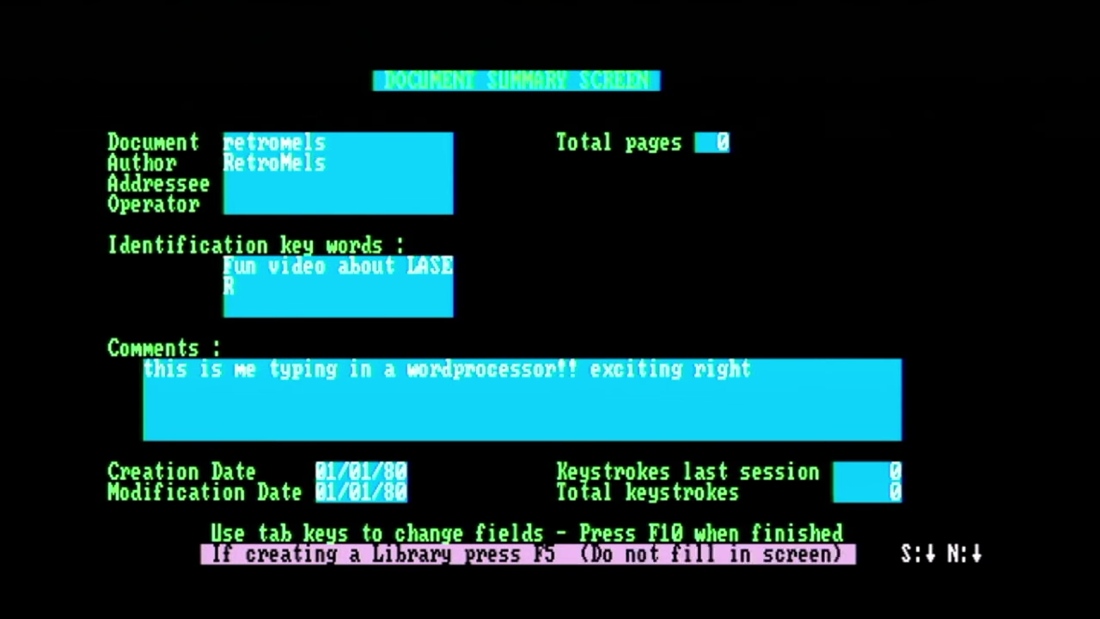
pyautogui.press('F10')
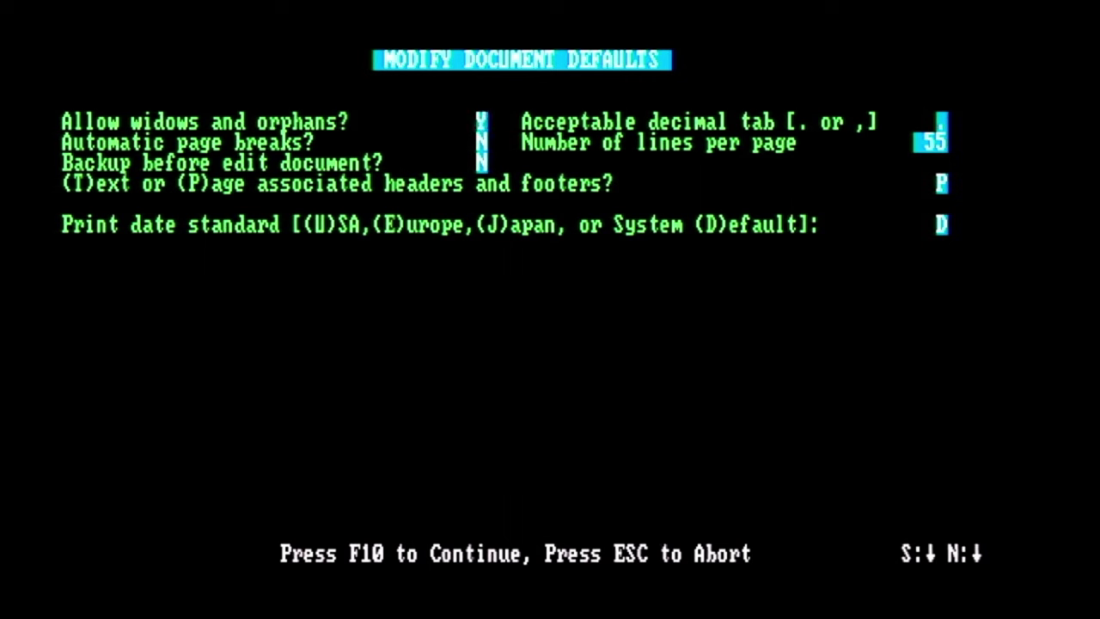
pyautogui.press('F10')
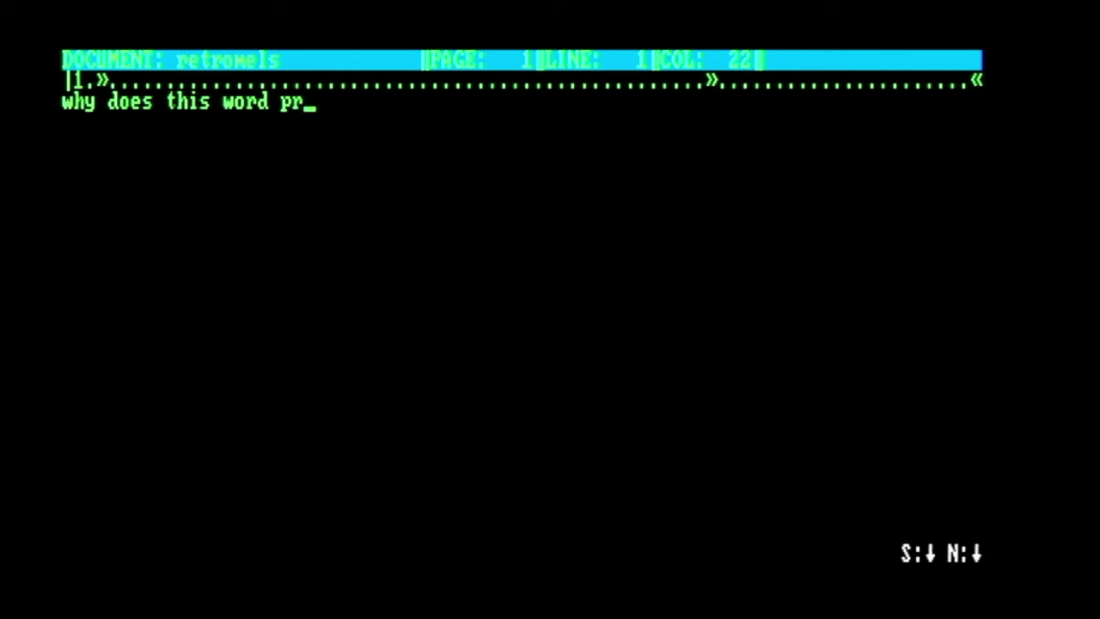
pyautogui.write('why does this word processor ask me if i want to a')
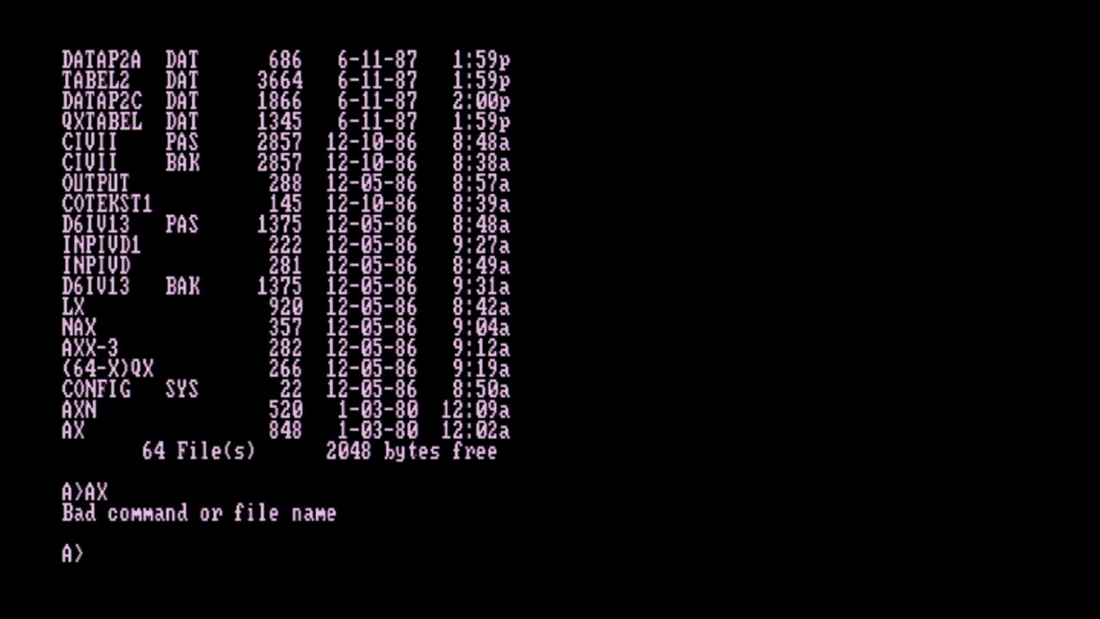
# Step: Launch WordStar by running WS at the A> prompt
pyautogui.write('S')
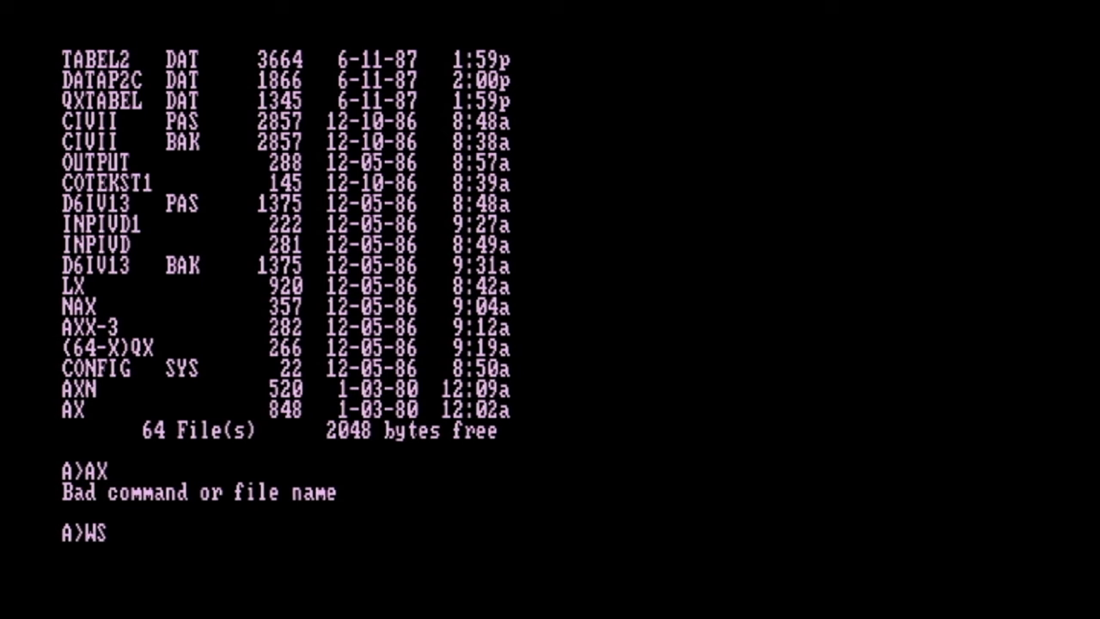
pyautogui.press('Return')
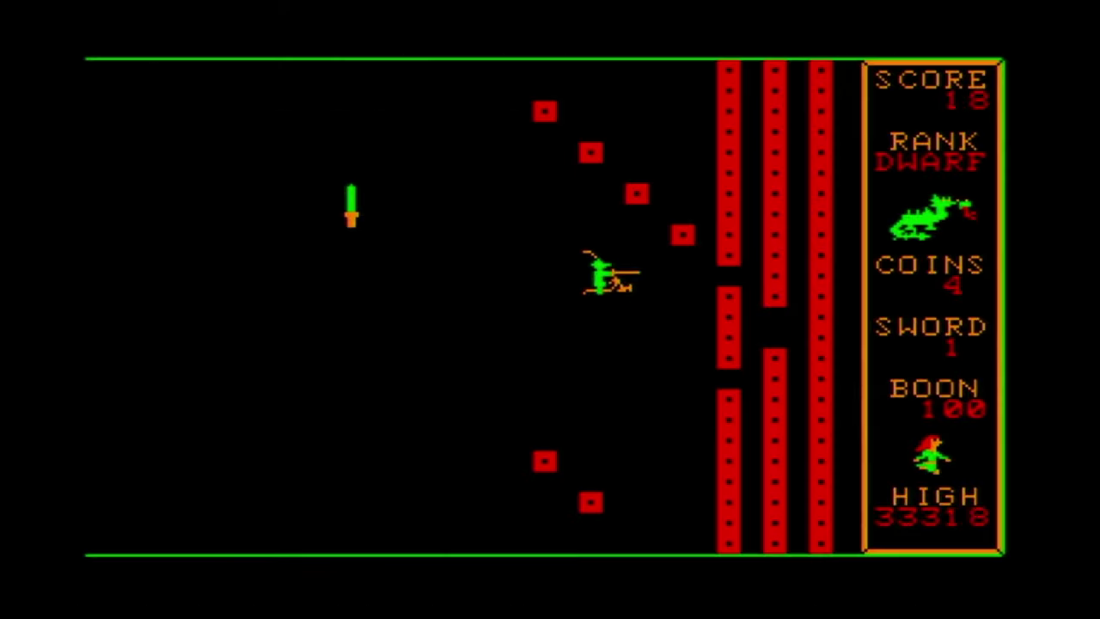
# Step: Run the knight right, left, up-left and right again around the playfield
pyautogui.press('Down')
pyautogui.press('Right')
pyautogui.press('Left')
pyautogui.press('Up')
pyautogui.press('Left')
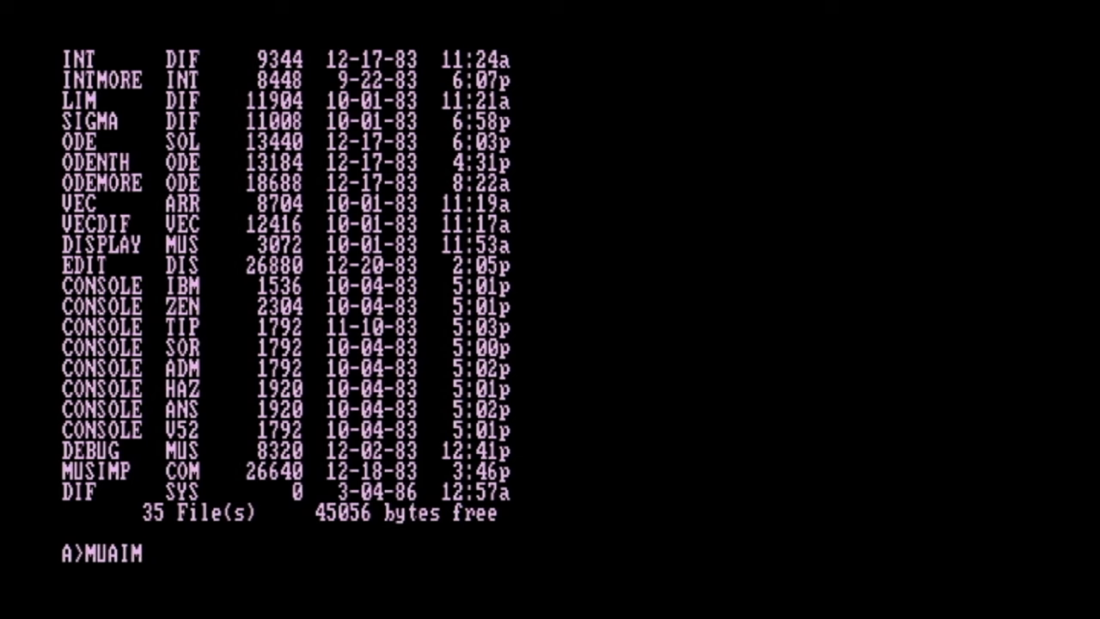
# Step: Run MUSIMP.COM after a mistyped attempt and answer Y at its ? prompt
pyautogui.write('P.COM')
pyautogui.press('Return')
pyautogui.write('MUSIMP.COM')
pyautogui.press('Return')
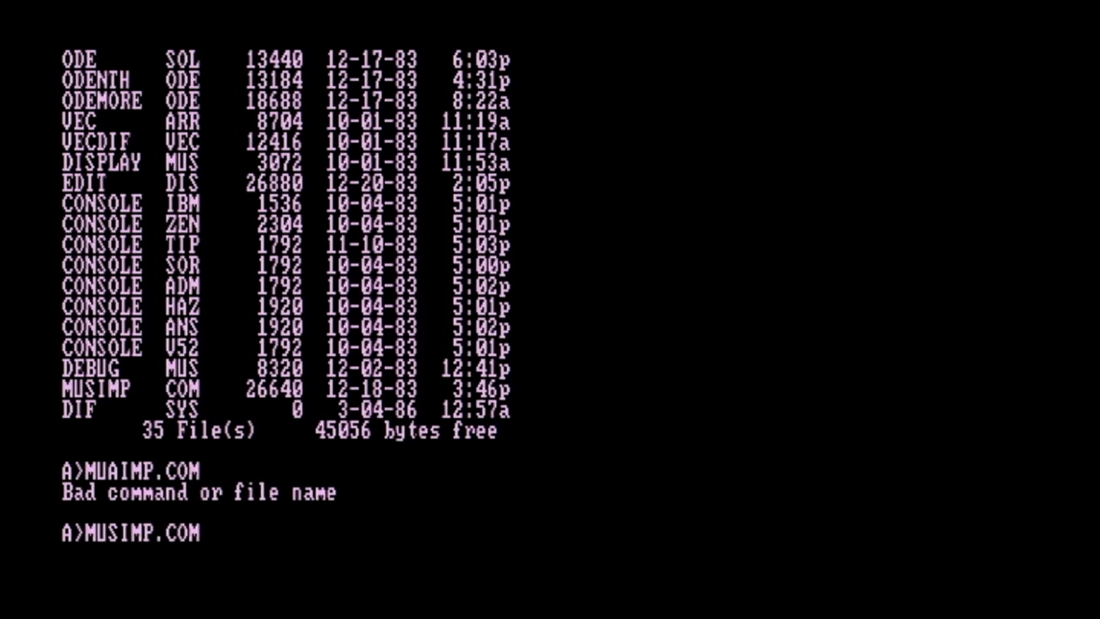
pyautogui.write('Y')
pyautogui.press('Return')
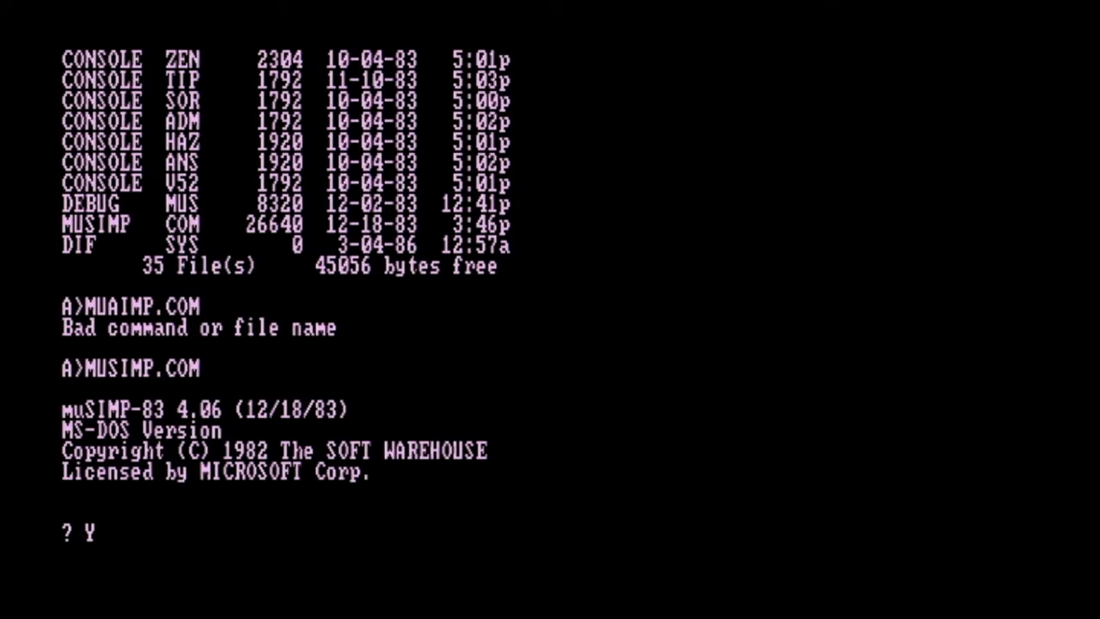